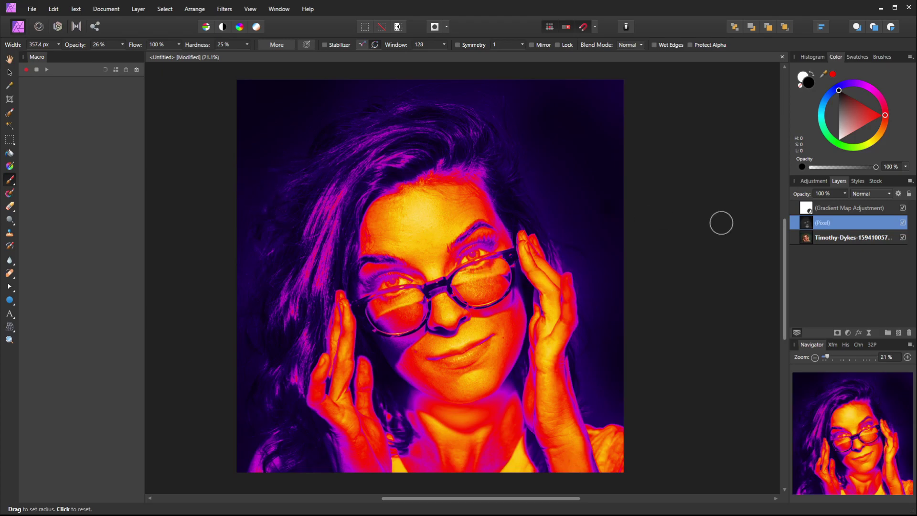
# Select the Gradient Map, pixel and photo layers together and delete them, leaving a blank canvas
pyautogui.click(847, 208)
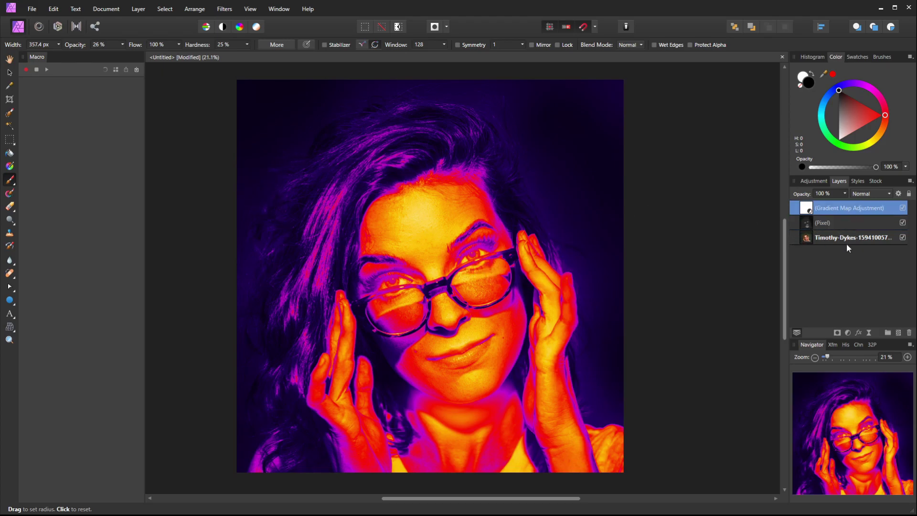
pyautogui.keyDown('shift'); pyautogui.click(847, 242); pyautogui.keyUp('shift')
pyautogui.press('Delete')
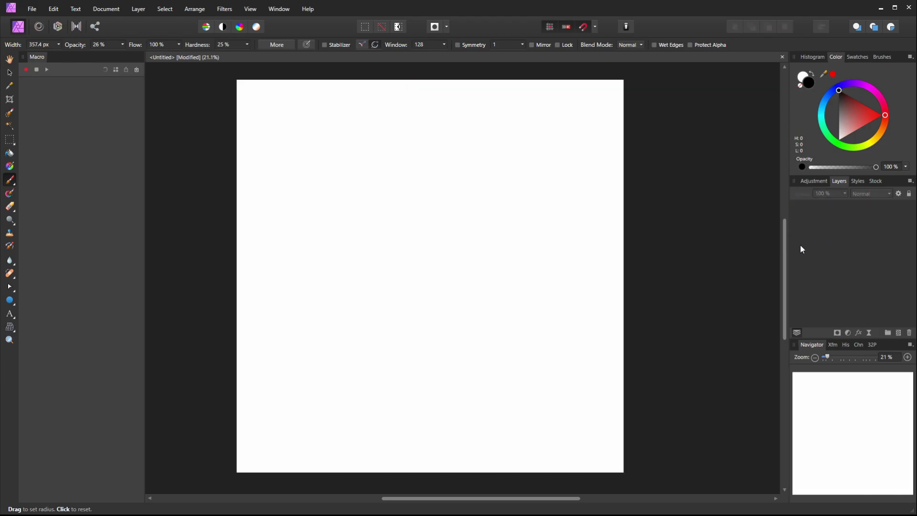
# Drop the Unsplash stock portrait of the woman in glasses onto the page and snap it to the top edge
pyautogui.click(874, 182)
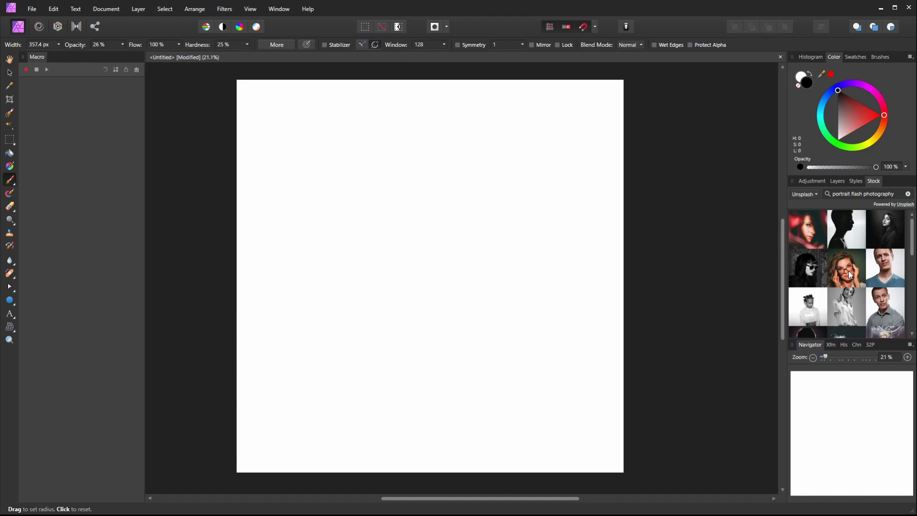
pyautogui.moveTo(848, 275); pyautogui.dragTo(445, 260)
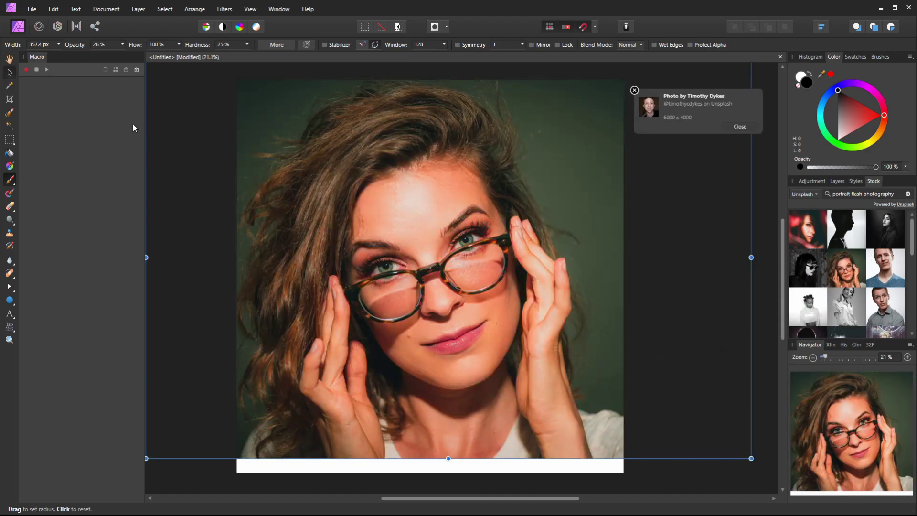
pyautogui.moveTo(511, 237); pyautogui.dragTo(520, 229)
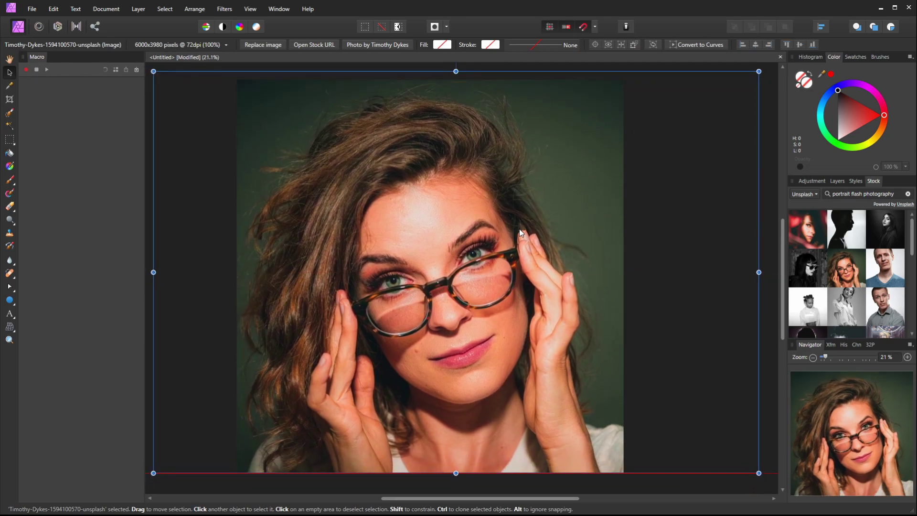
pyautogui.click(767, 388)
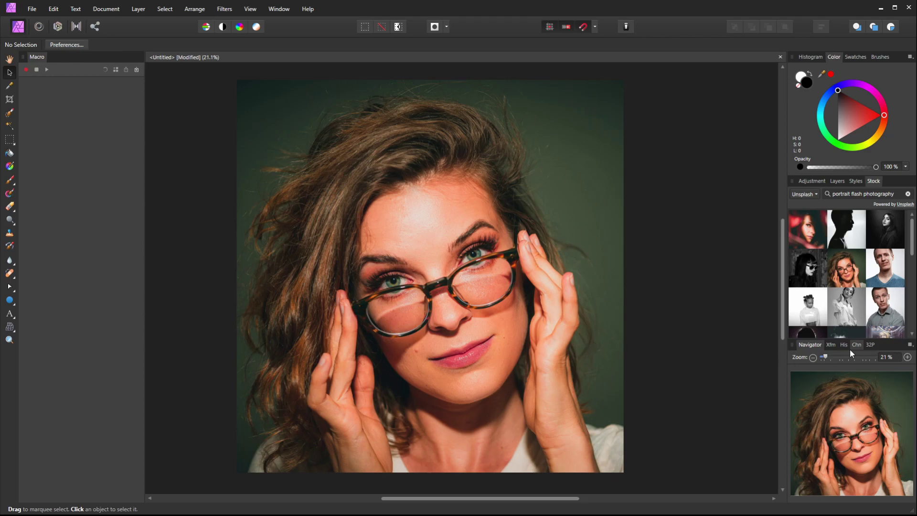
# Add a Gradient Map adjustment layer above the portrait from the Layers panel's Adjustments list
pyautogui.click(834, 184)
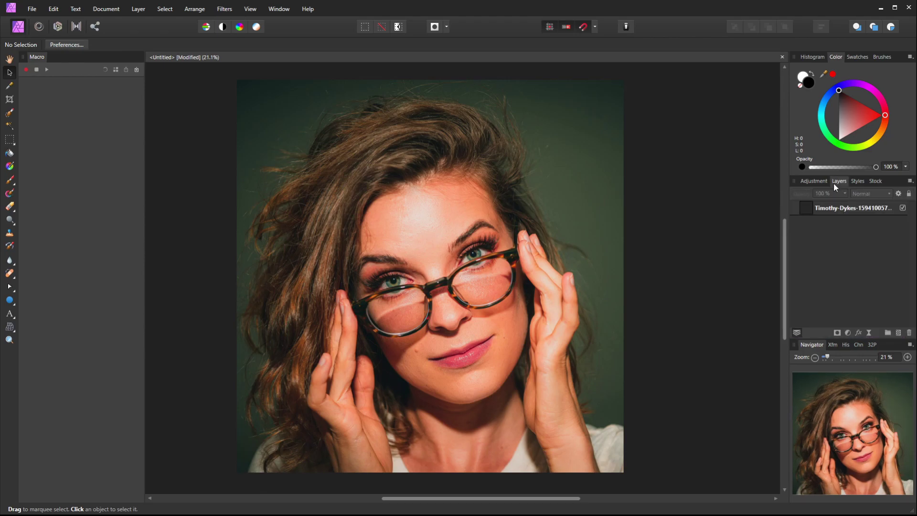
pyautogui.click(849, 332)
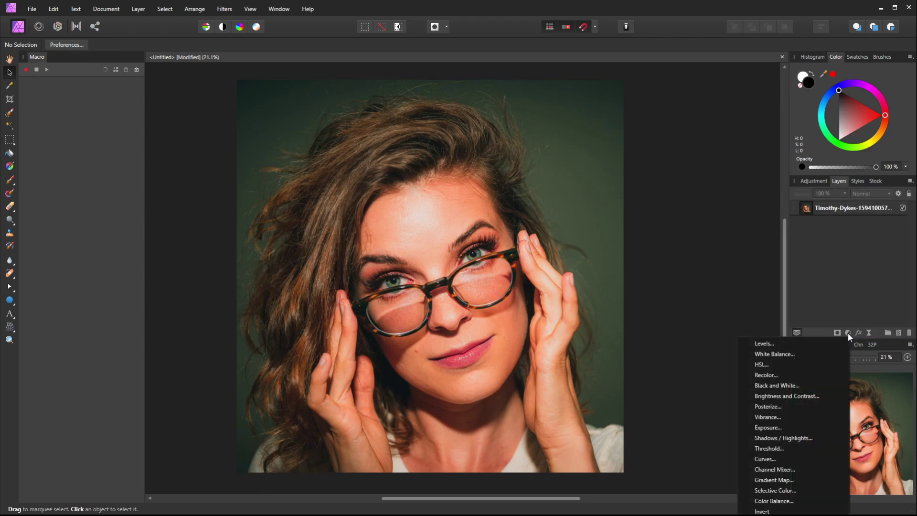
pyautogui.click(809, 480)
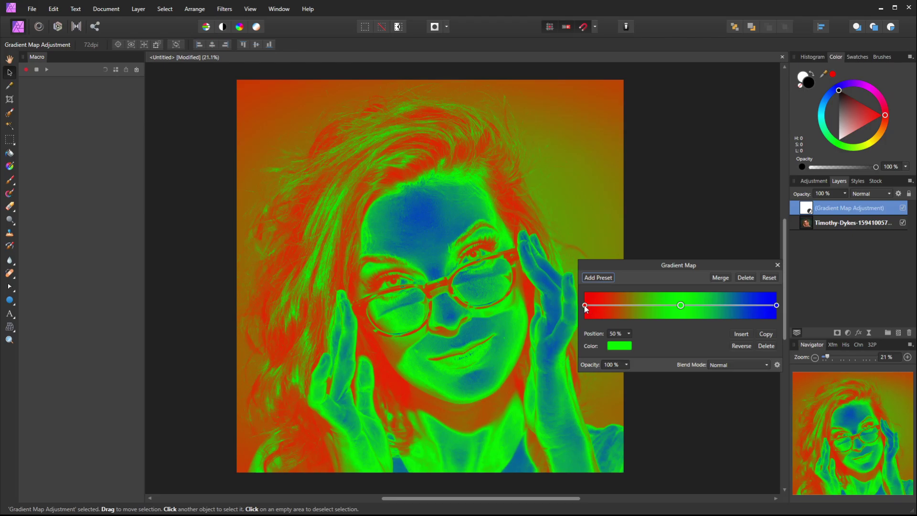
# Make the leftmost gradient stop black, and move the middle stop to about 21% as deep purple
pyautogui.click(585, 305)
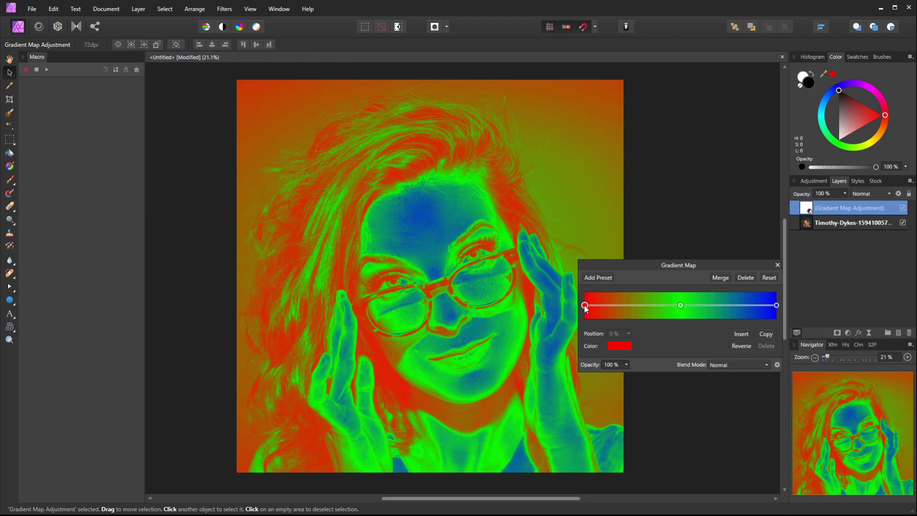
pyautogui.click(619, 345)
pyautogui.moveTo(620, 394); pyautogui.dragTo(595, 379)
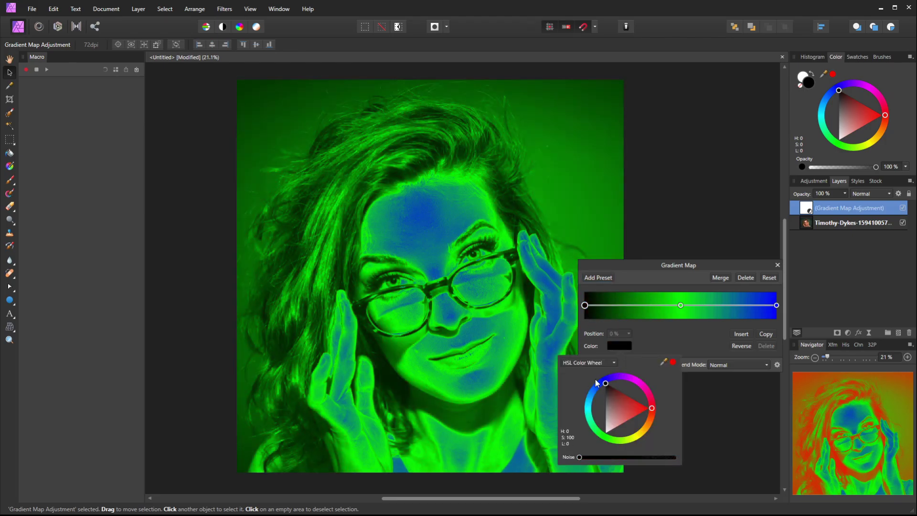
pyautogui.click(681, 306)
pyautogui.moveTo(681, 305); pyautogui.dragTo(626, 308)
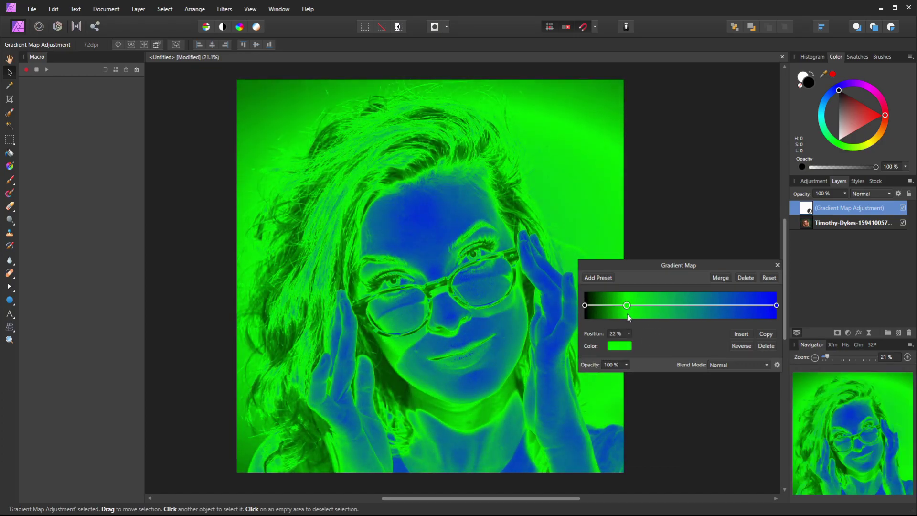
pyautogui.click(625, 347)
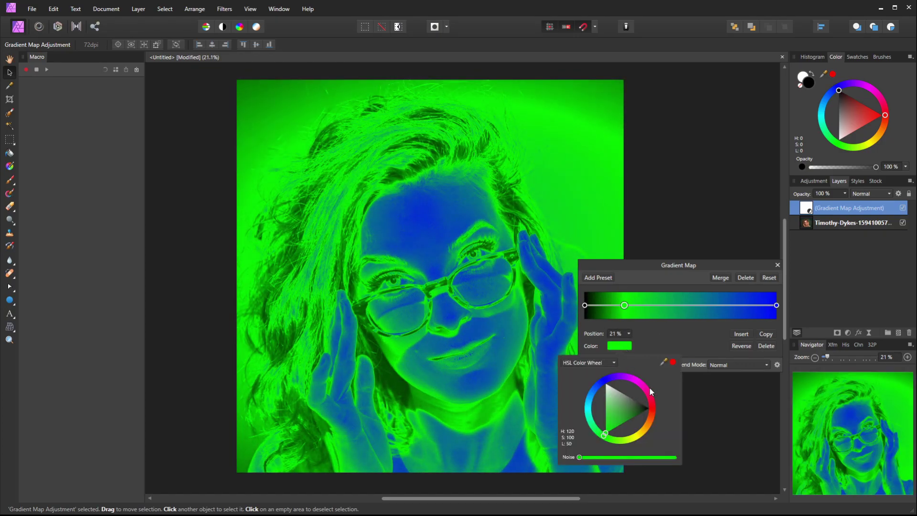
pyautogui.moveTo(649, 388); pyautogui.dragTo(611, 391)
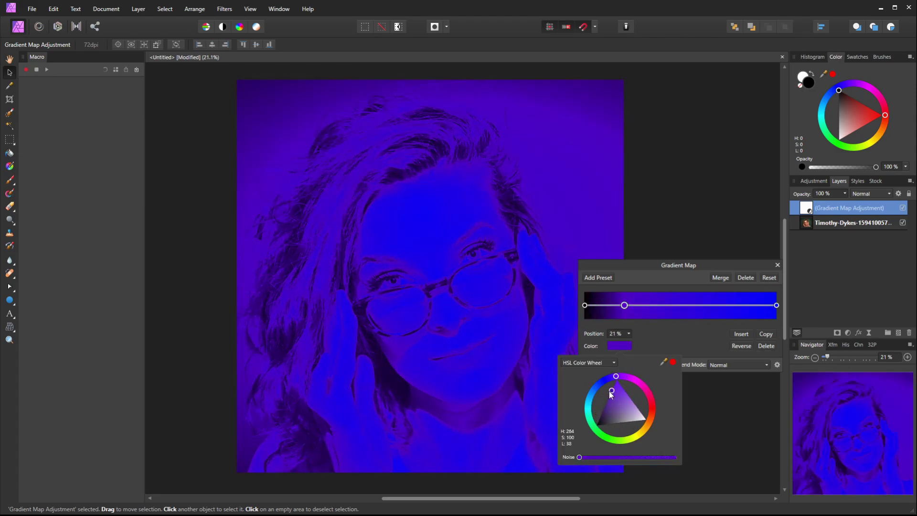
# Add a magenta stop at 35% and slide the purple stop left to 16%
pyautogui.click(654, 307)
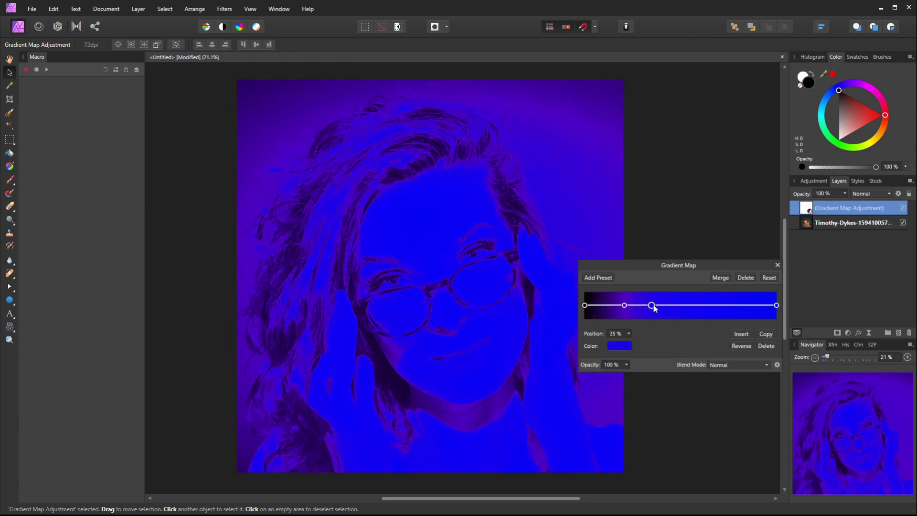
pyautogui.click(627, 349)
pyautogui.moveTo(622, 381); pyautogui.dragTo(640, 363)
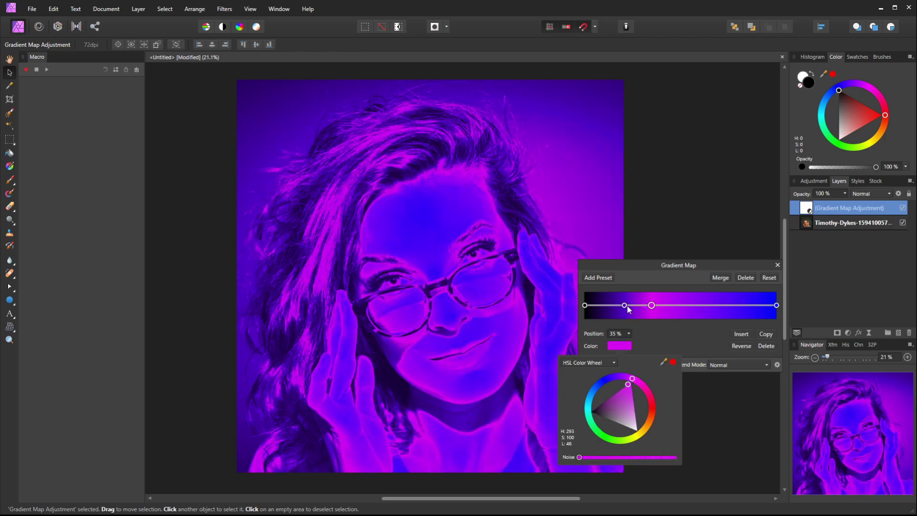
pyautogui.moveTo(626, 306); pyautogui.dragTo(617, 310)
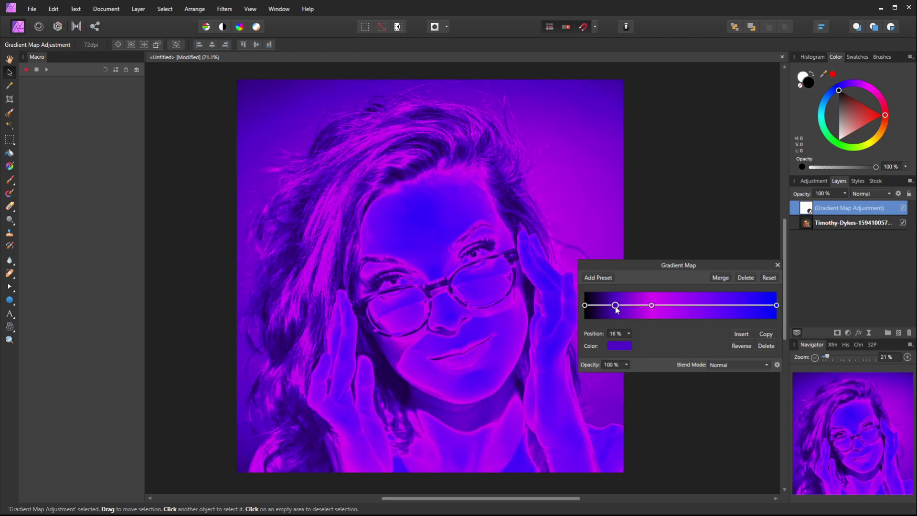
# Add a red stop at 55% and a yellow stop at about 78%
pyautogui.click(689, 305)
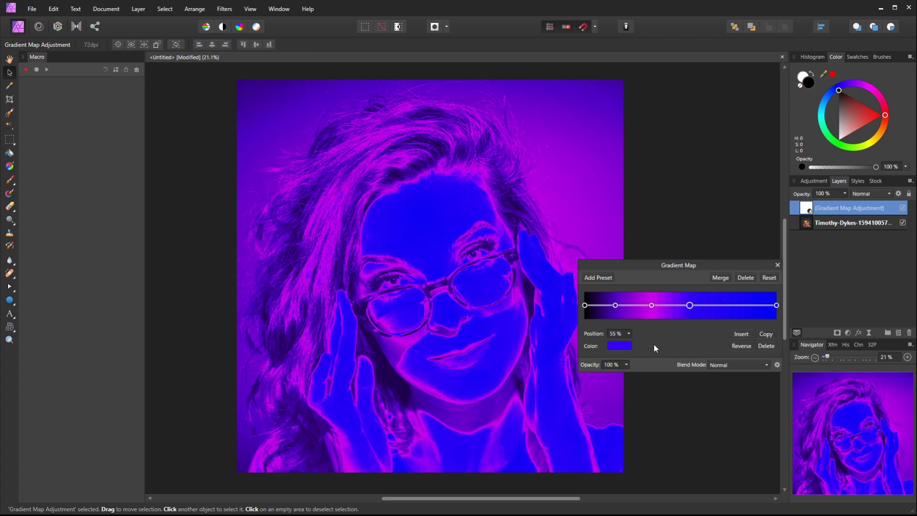
pyautogui.click(623, 349)
pyautogui.moveTo(644, 393); pyautogui.dragTo(655, 408)
pyautogui.click(734, 309)
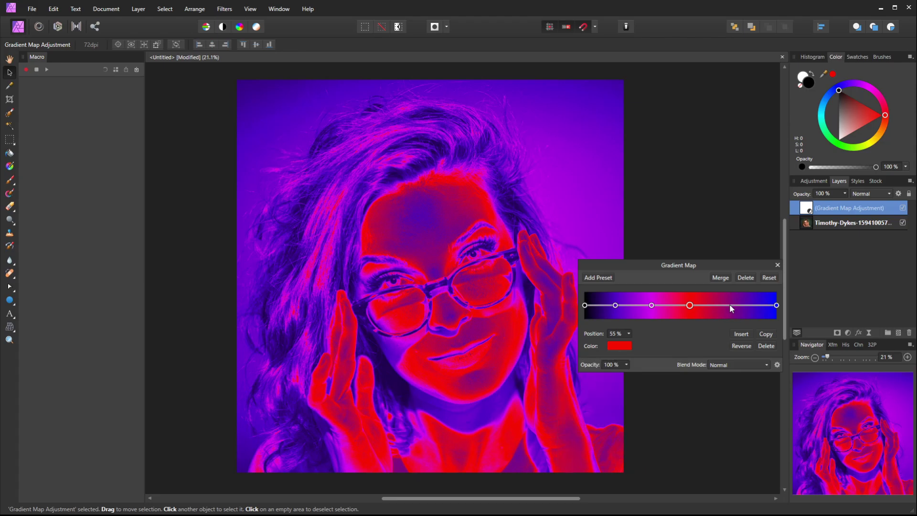
pyautogui.moveTo(730, 306)
pyautogui.mouseDown()
pyautogui.moveTo(718, 307)
pyautogui.moveTo(735, 306)
pyautogui.mouseUp()
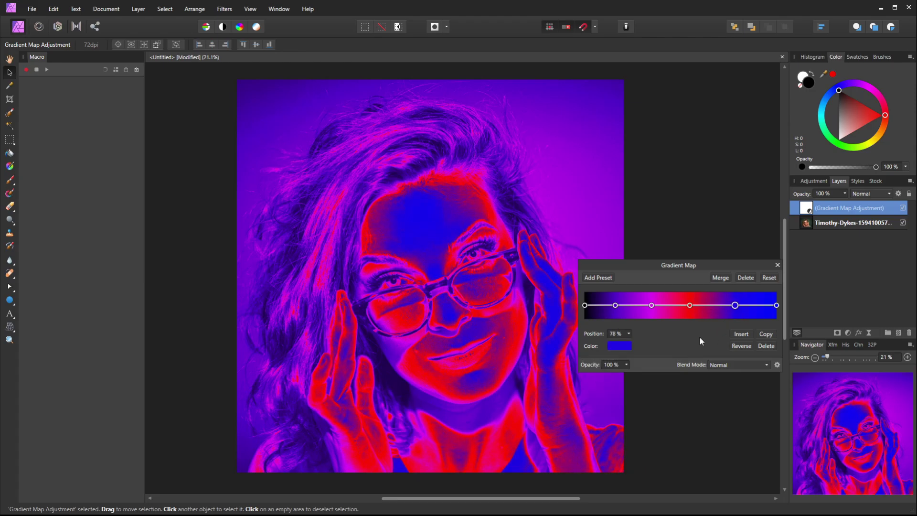
pyautogui.click(624, 350)
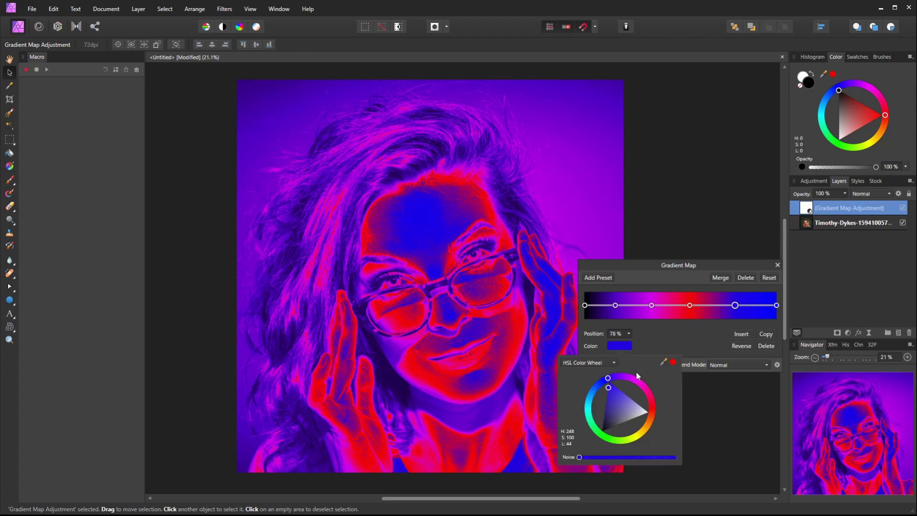
pyautogui.click(642, 414)
pyautogui.moveTo(644, 434); pyautogui.dragTo(641, 431)
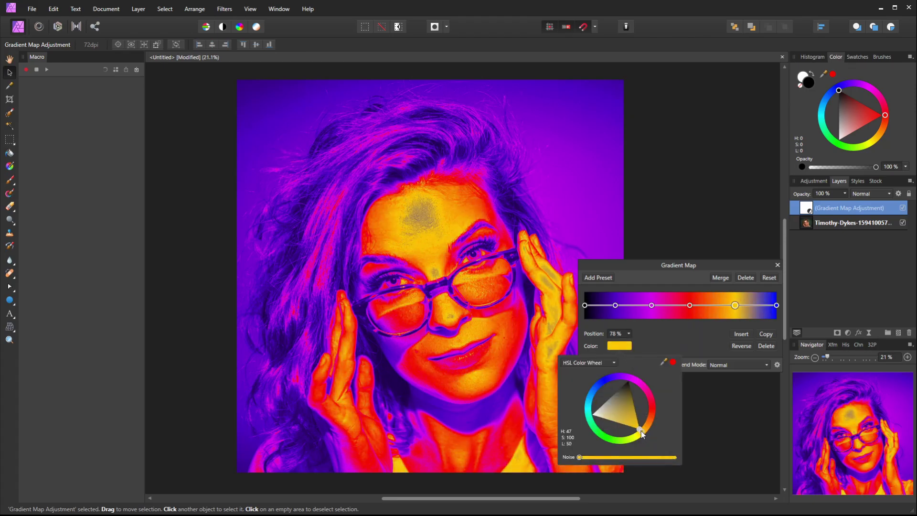
# Change the rightmost stop from blue to white and move the yellow stop to 64%
pyautogui.click(777, 306)
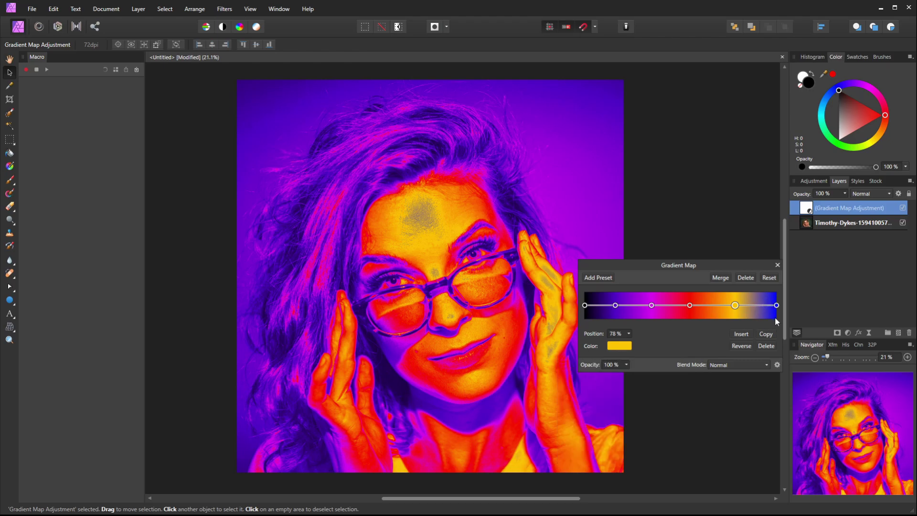
pyautogui.click(777, 305)
pyautogui.click(620, 346)
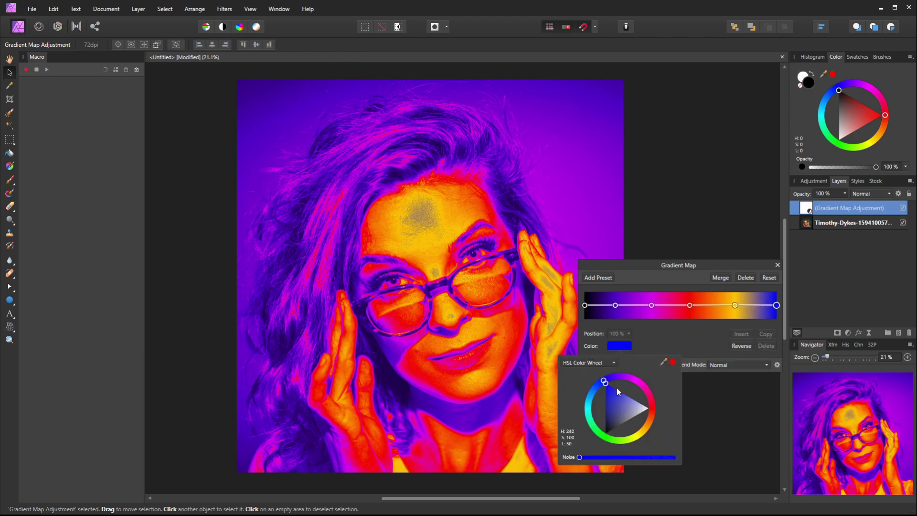
pyautogui.moveTo(618, 388); pyautogui.dragTo(604, 381)
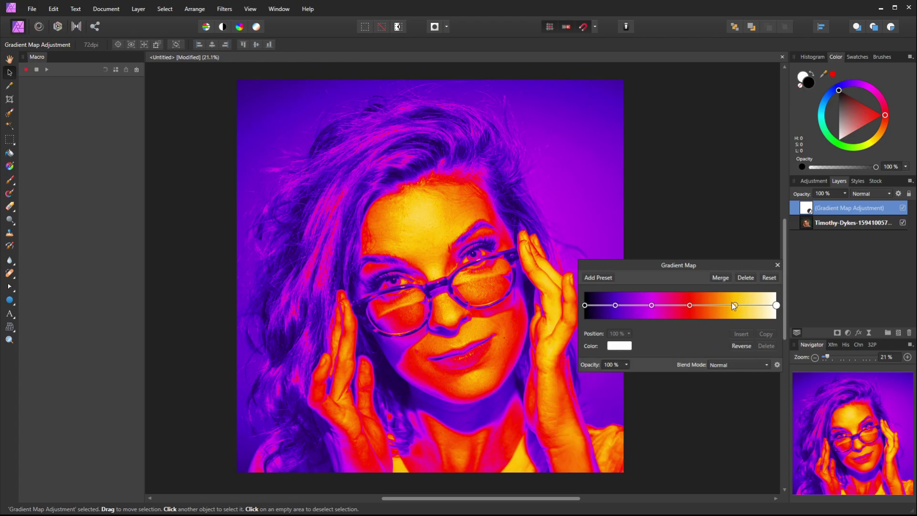
pyautogui.moveTo(736, 305); pyautogui.dragTo(635, 308)
# Select the purple gradient stop, then close the gradient editor by selecting the photo layer
pyautogui.click(616, 307)
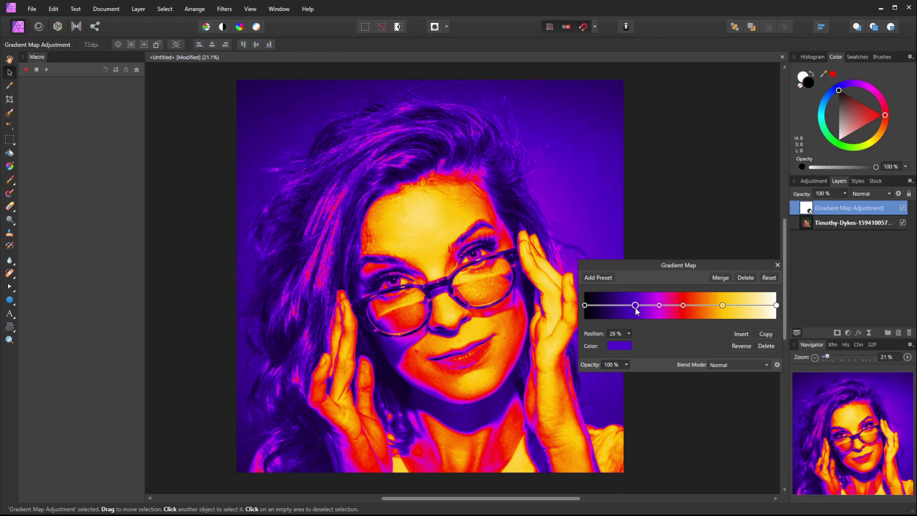
pyautogui.click(672, 210)
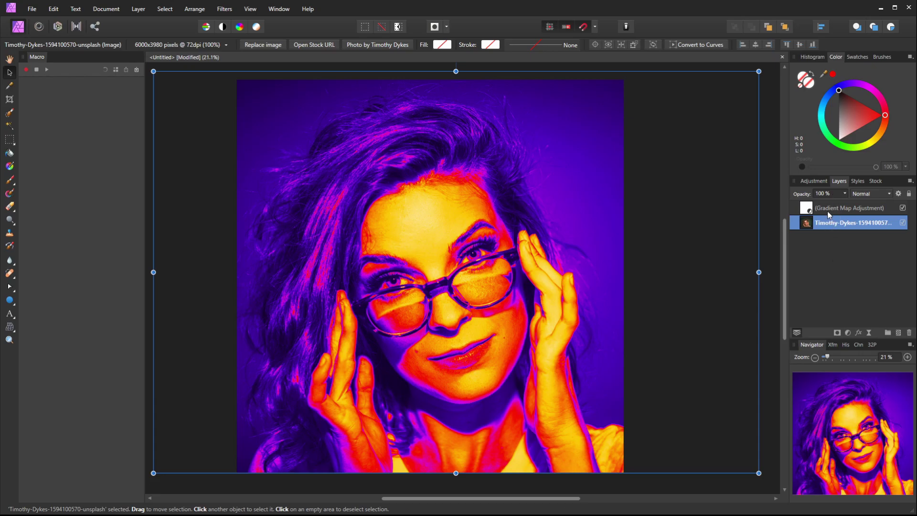
# On a new pixel layer, brush soft black at 26% over the background, hair edge and neck shadows
pyautogui.press('b')
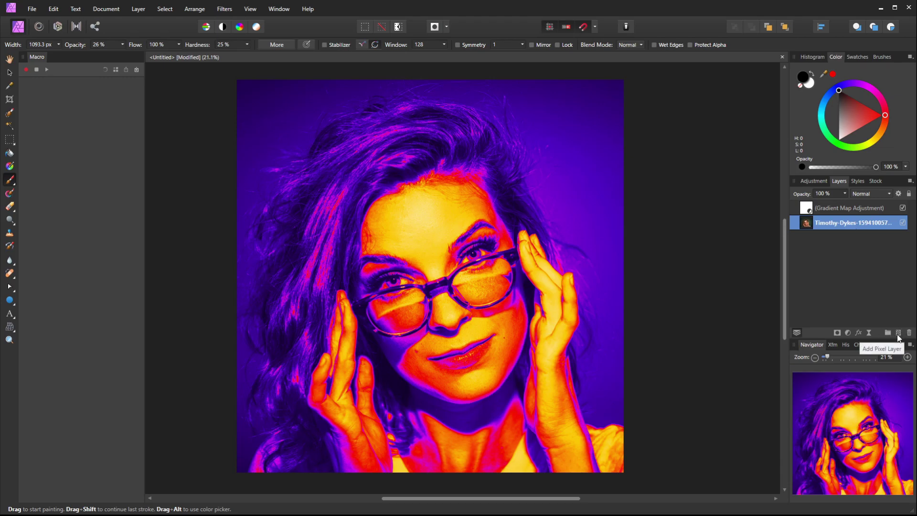
pyautogui.click(899, 333)
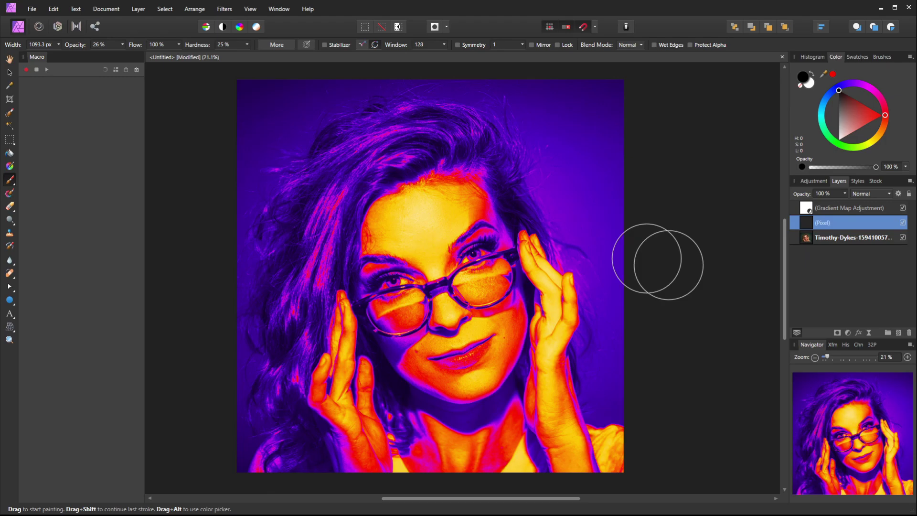
pyautogui.moveTo(676, 246)
pyautogui.mouseDown()
pyautogui.moveTo(597, 163)
pyautogui.moveTo(622, 235)
pyautogui.moveTo(559, 166)
pyautogui.moveTo(619, 300)
pyautogui.moveTo(617, 398)
pyautogui.moveTo(607, 357)
pyautogui.moveTo(618, 307)
pyautogui.moveTo(596, 61)
pyautogui.moveTo(533, 90)
pyautogui.moveTo(549, 137)
pyautogui.moveTo(491, 97)
pyautogui.moveTo(370, 78)
pyautogui.moveTo(295, 103)
pyautogui.moveTo(239, 165)
pyautogui.moveTo(317, 111)
pyautogui.moveTo(270, 160)
pyautogui.moveTo(227, 340)
pyautogui.moveTo(229, 450)
pyautogui.mouseUp()
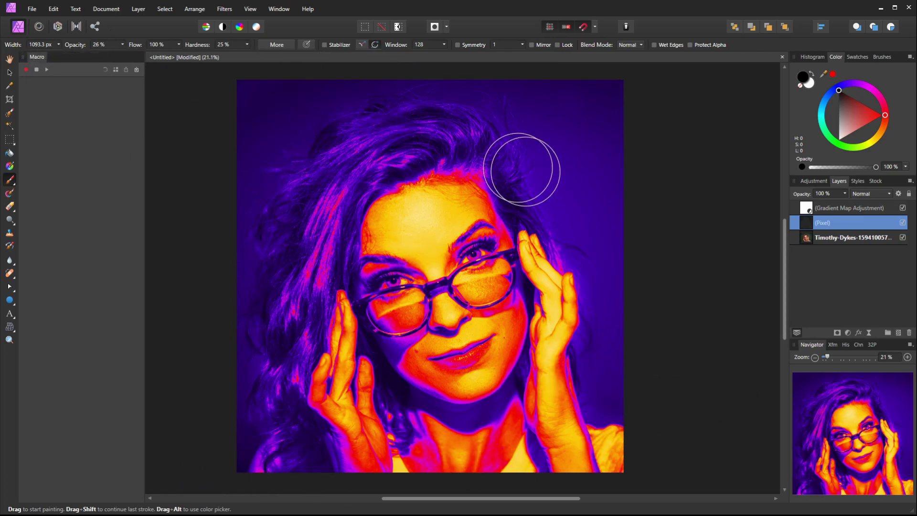
pyautogui.moveTo(635, 410)
pyautogui.mouseDown()
pyautogui.moveTo(599, 392)
pyautogui.moveTo(600, 274)
pyautogui.moveTo(564, 131)
pyautogui.moveTo(589, 186)
pyautogui.moveTo(614, 122)
pyautogui.moveTo(655, 214)
pyautogui.moveTo(522, 89)
pyautogui.moveTo(586, 201)
pyautogui.moveTo(481, 89)
pyautogui.moveTo(349, 75)
pyautogui.moveTo(270, 100)
pyautogui.moveTo(398, 104)
pyautogui.moveTo(233, 162)
pyautogui.moveTo(196, 224)
pyautogui.moveTo(272, 133)
pyautogui.moveTo(244, 349)
pyautogui.moveTo(238, 341)
pyautogui.moveTo(227, 455)
pyautogui.moveTo(238, 473)
pyautogui.moveTo(276, 248)
pyautogui.moveTo(230, 129)
pyautogui.moveTo(246, 65)
pyautogui.moveTo(241, 113)
pyautogui.moveTo(448, 96)
pyautogui.moveTo(589, 154)
pyautogui.moveTo(599, 191)
pyautogui.moveTo(562, 186)
pyautogui.moveTo(534, 123)
pyautogui.moveTo(637, 106)
pyautogui.moveTo(597, 105)
pyautogui.moveTo(590, 164)
pyautogui.moveTo(625, 398)
pyautogui.moveTo(596, 358)
pyautogui.moveTo(607, 366)
pyautogui.moveTo(613, 163)
pyautogui.moveTo(419, 77)
pyautogui.moveTo(291, 110)
pyautogui.moveTo(248, 160)
pyautogui.moveTo(282, 122)
pyautogui.moveTo(206, 428)
pyautogui.moveTo(211, 457)
pyautogui.moveTo(226, 473)
pyautogui.moveTo(238, 412)
pyautogui.moveTo(254, 488)
pyautogui.moveTo(274, 221)
pyautogui.moveTo(296, 248)
pyautogui.moveTo(297, 330)
pyautogui.moveTo(317, 335)
pyautogui.moveTo(306, 281)
pyautogui.moveTo(341, 160)
pyautogui.moveTo(278, 302)
pyautogui.moveTo(333, 176)
pyautogui.moveTo(417, 135)
pyautogui.moveTo(442, 143)
pyautogui.moveTo(405, 153)
pyautogui.moveTo(521, 145)
pyautogui.moveTo(526, 212)
pyautogui.moveTo(445, 138)
pyautogui.moveTo(337, 159)
pyautogui.moveTo(294, 236)
pyautogui.moveTo(296, 273)
pyautogui.moveTo(499, 153)
pyautogui.moveTo(424, 76)
pyautogui.mouseUp()
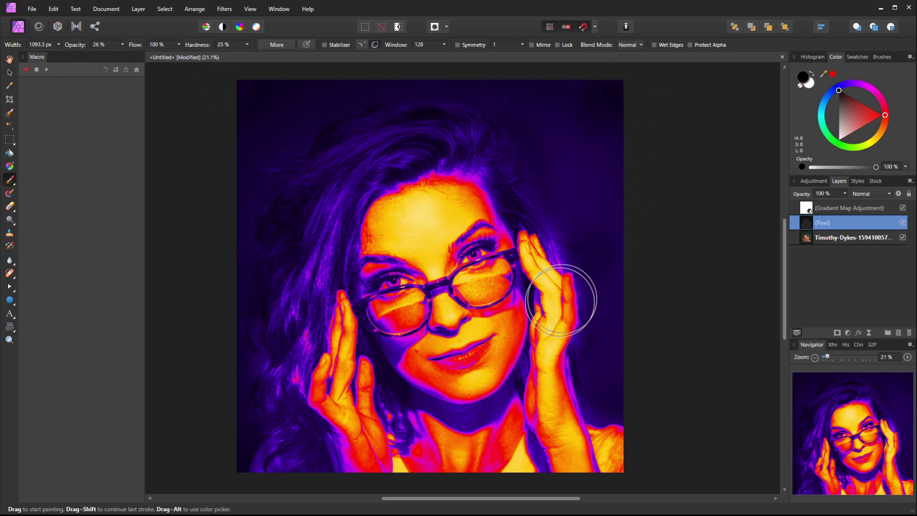
pyautogui.moveTo(562, 300)
pyautogui.mouseDown()
pyautogui.moveTo(511, 389)
pyautogui.moveTo(406, 399)
pyautogui.moveTo(402, 338)
pyautogui.moveTo(503, 417)
pyautogui.moveTo(506, 403)
pyautogui.moveTo(467, 395)
pyautogui.moveTo(523, 391)
pyautogui.moveTo(549, 374)
pyautogui.moveTo(549, 385)
pyautogui.mouseUp()
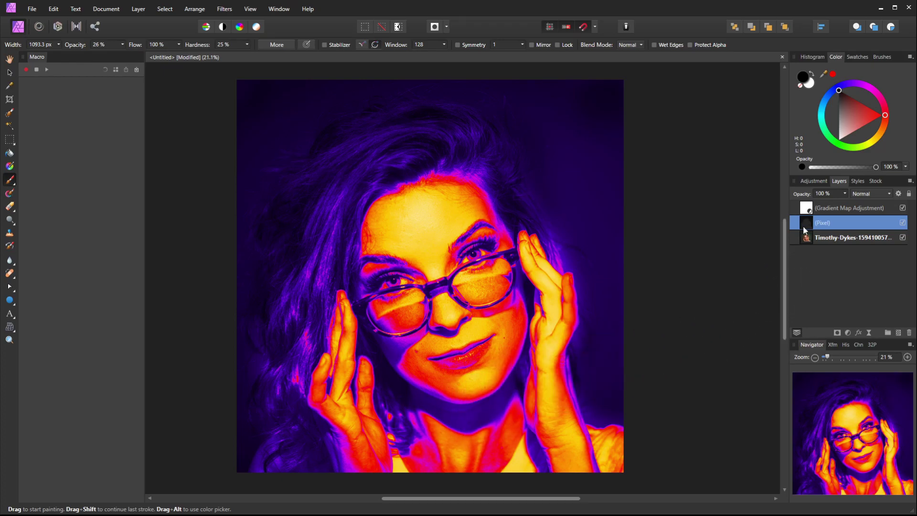
# Toggle the Gradient Map off and on to compare with the original, then paint black under the chin
pyautogui.click(903, 209)
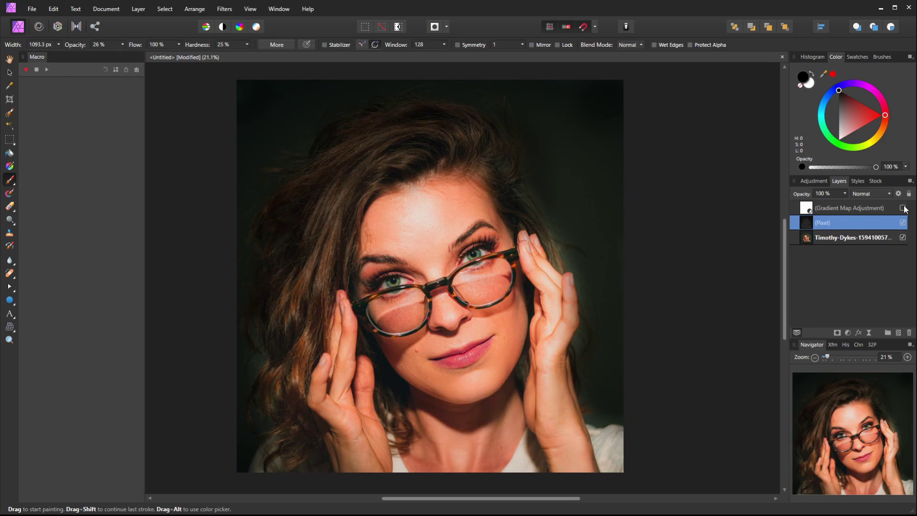
pyautogui.click(903, 209)
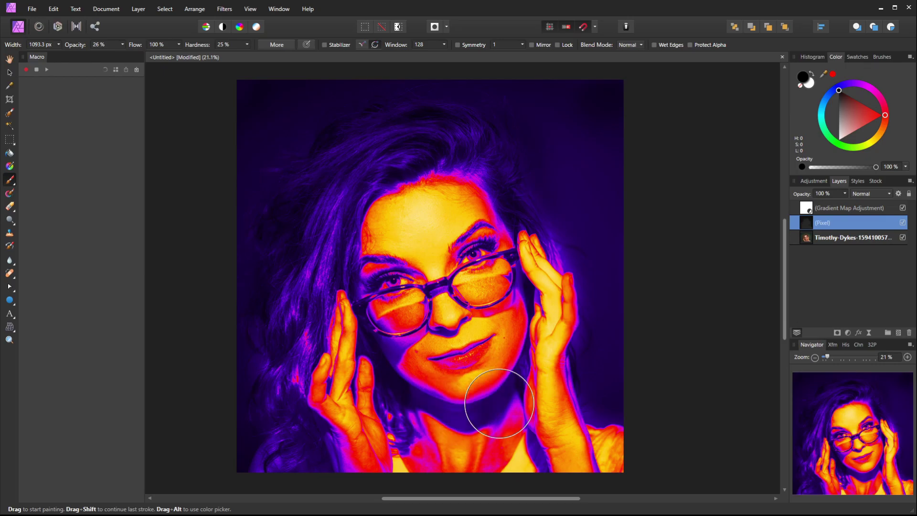
pyautogui.moveTo(499, 404)
pyautogui.mouseDown()
pyautogui.moveTo(475, 409)
pyautogui.moveTo(455, 393)
pyautogui.moveTo(474, 394)
pyautogui.mouseUp()
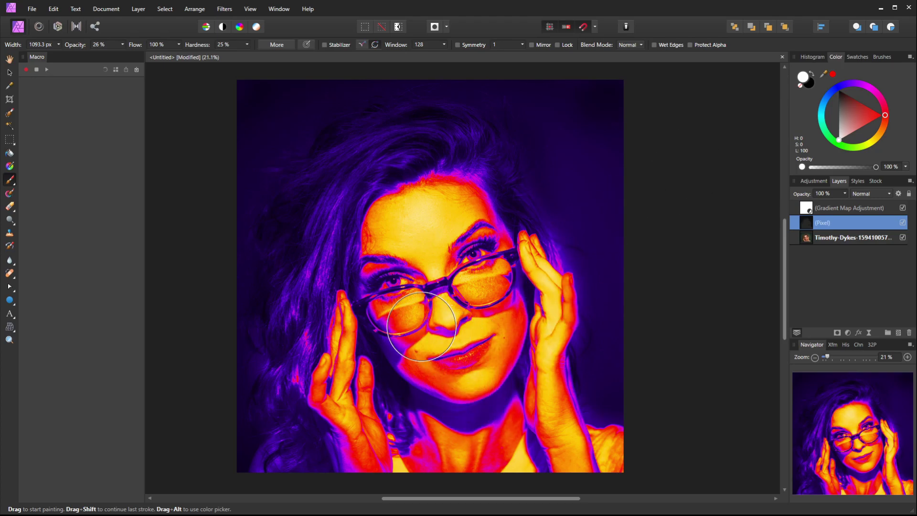
# With a smaller white brush, paint over the chin, jaw and both eyes on the pixel layer
pyautogui.press('[')
pyautogui.press('[')
pyautogui.press('[')
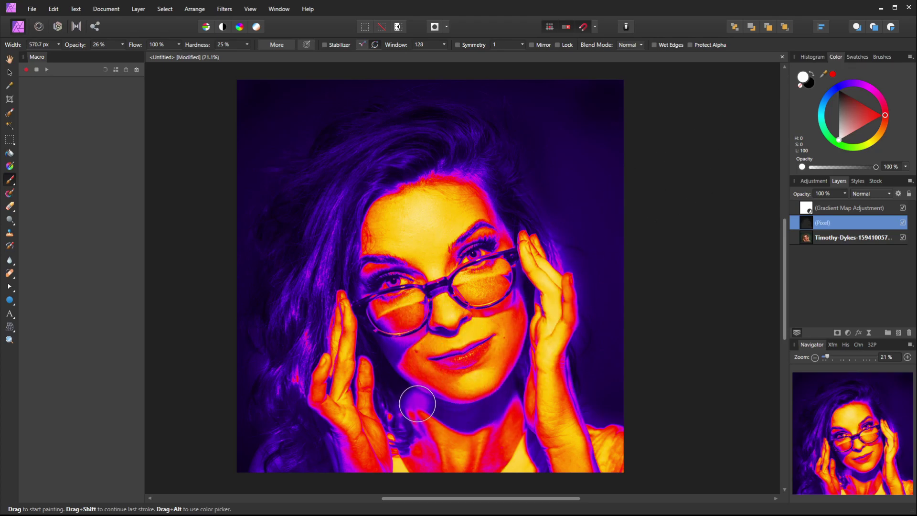
pyautogui.moveTo(417, 404)
pyautogui.mouseDown()
pyautogui.moveTo(465, 418)
pyautogui.moveTo(507, 416)
pyautogui.moveTo(515, 392)
pyautogui.moveTo(482, 410)
pyautogui.moveTo(415, 396)
pyautogui.moveTo(416, 409)
pyautogui.moveTo(486, 414)
pyautogui.moveTo(509, 388)
pyautogui.moveTo(442, 428)
pyautogui.moveTo(376, 442)
pyautogui.moveTo(369, 487)
pyautogui.moveTo(520, 416)
pyautogui.moveTo(523, 388)
pyautogui.moveTo(447, 439)
pyautogui.moveTo(431, 413)
pyautogui.moveTo(432, 354)
pyautogui.moveTo(461, 344)
pyautogui.moveTo(463, 380)
pyautogui.moveTo(491, 375)
pyautogui.moveTo(435, 325)
pyautogui.mouseUp()
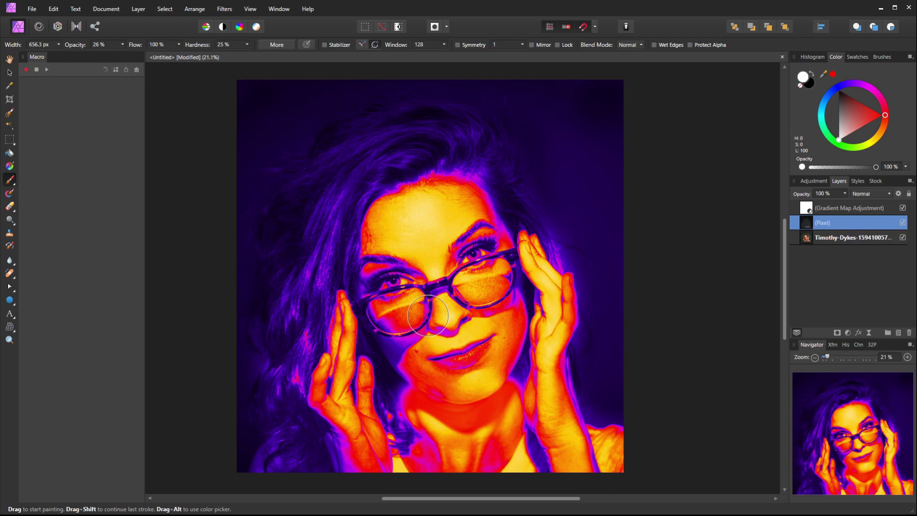
pyautogui.moveTo(400, 282); pyautogui.dragTo(389, 288)
pyautogui.moveTo(473, 253)
pyautogui.mouseDown()
pyautogui.moveTo(483, 253)
pyautogui.moveTo(377, 291)
pyautogui.moveTo(481, 360)
pyautogui.moveTo(456, 356)
pyautogui.moveTo(492, 353)
pyautogui.mouseUp()
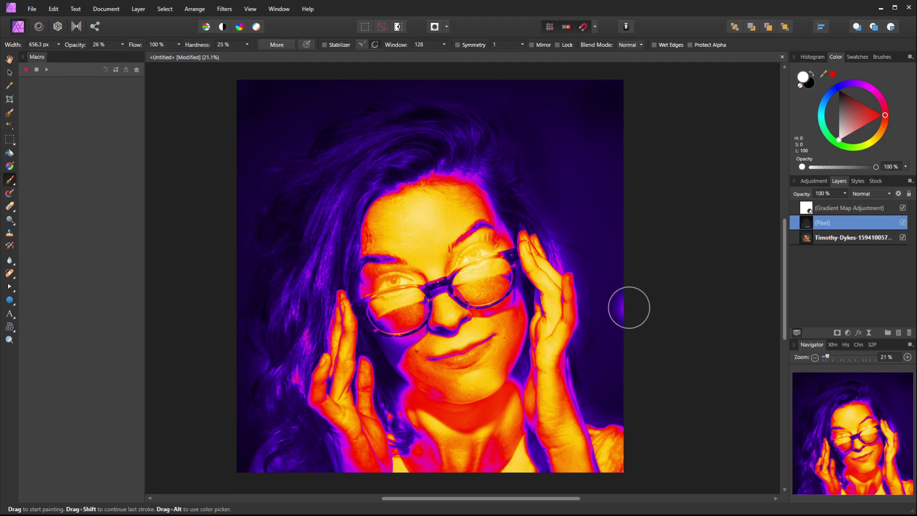
pyautogui.moveTo(478, 404)
pyautogui.mouseDown()
pyautogui.moveTo(389, 389)
pyautogui.moveTo(406, 430)
pyautogui.moveTo(408, 396)
pyautogui.mouseUp()
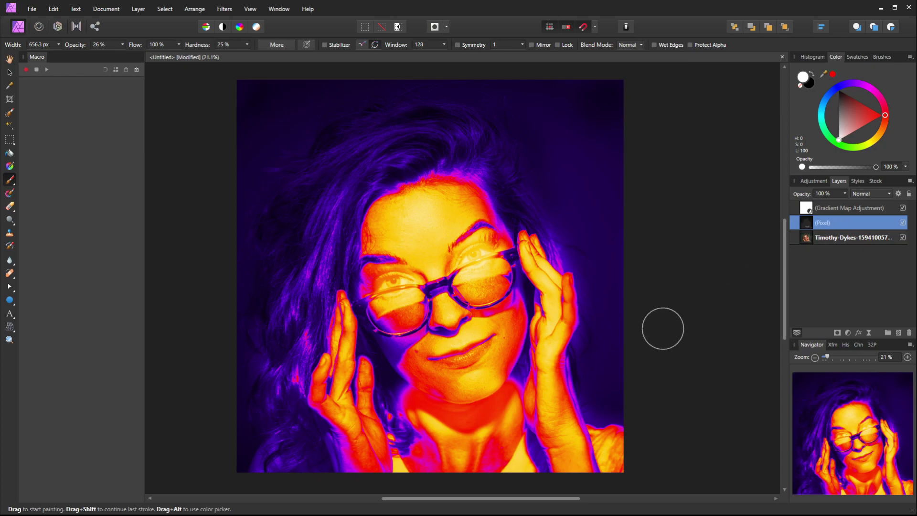
pyautogui.click(603, 313)
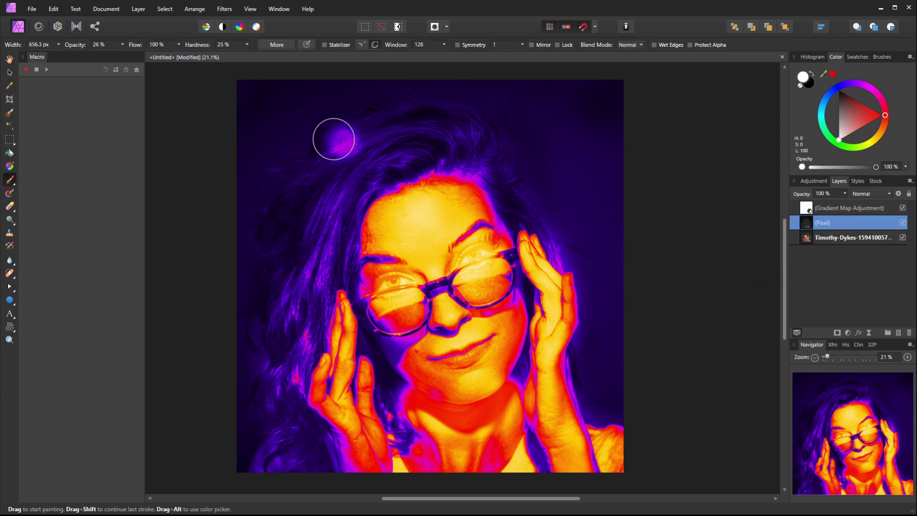
# Apply a Gaussian Blur with a radius of about 47.4 px to the paint layer
pyautogui.click(235, 9)
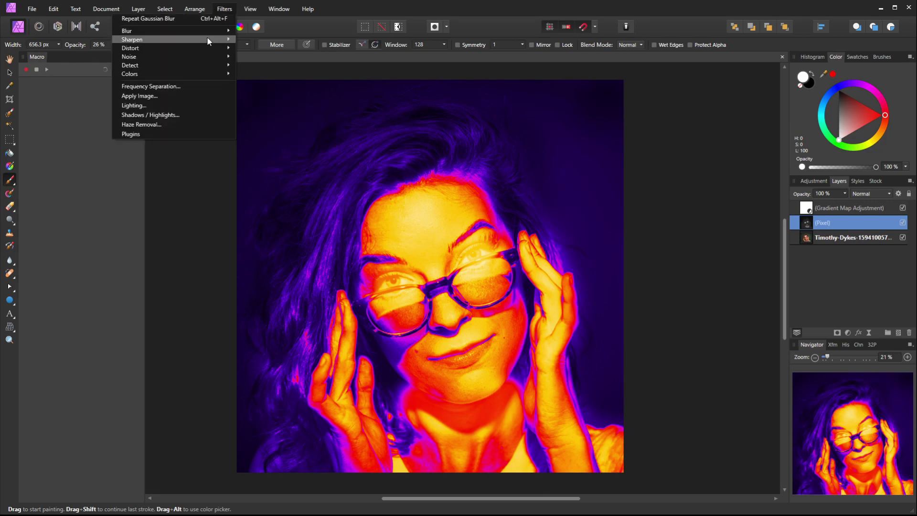
pyautogui.moveTo(200, 30)
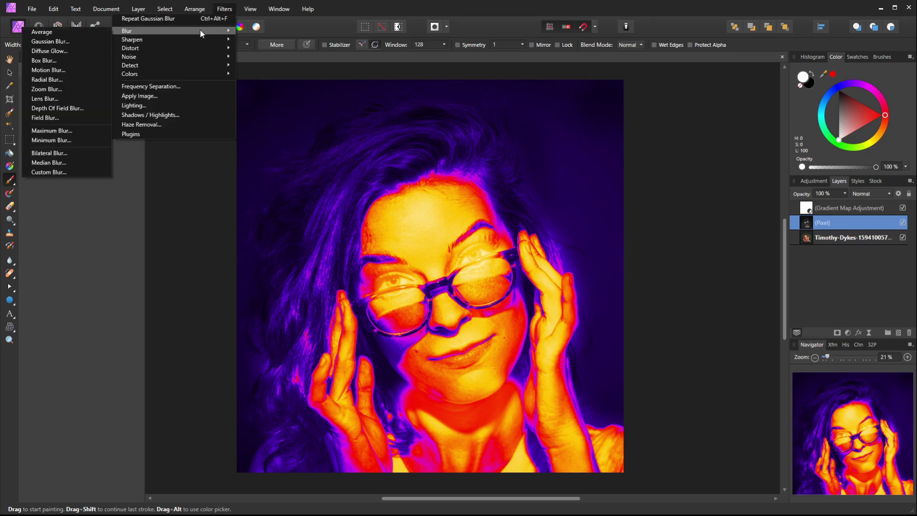
pyautogui.click(87, 42)
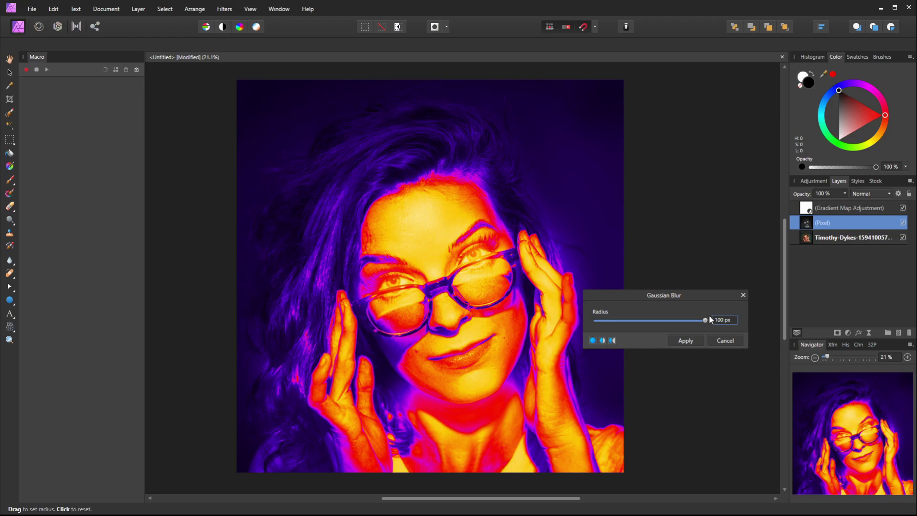
pyautogui.moveTo(709, 315)
pyautogui.mouseDown()
pyautogui.moveTo(563, 323)
pyautogui.moveTo(710, 324)
pyautogui.moveTo(663, 325)
pyautogui.moveTo(696, 323)
pyautogui.mouseUp()
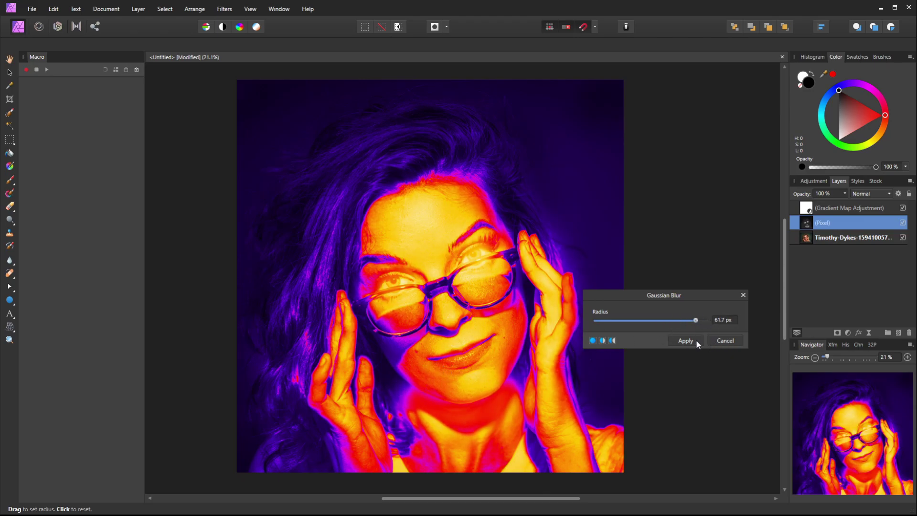
pyautogui.moveTo(697, 323)
pyautogui.mouseDown()
pyautogui.moveTo(581, 319)
pyautogui.moveTo(688, 321)
pyautogui.mouseUp()
pyautogui.click(684, 343)
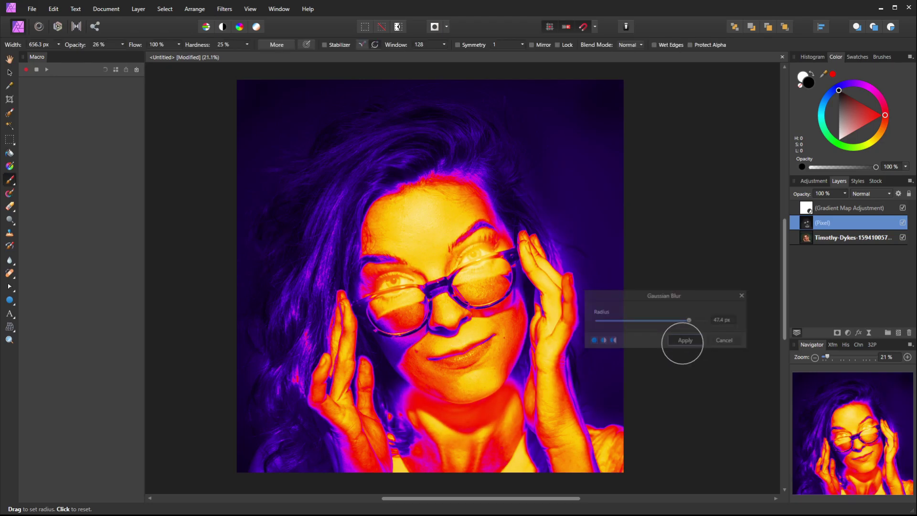